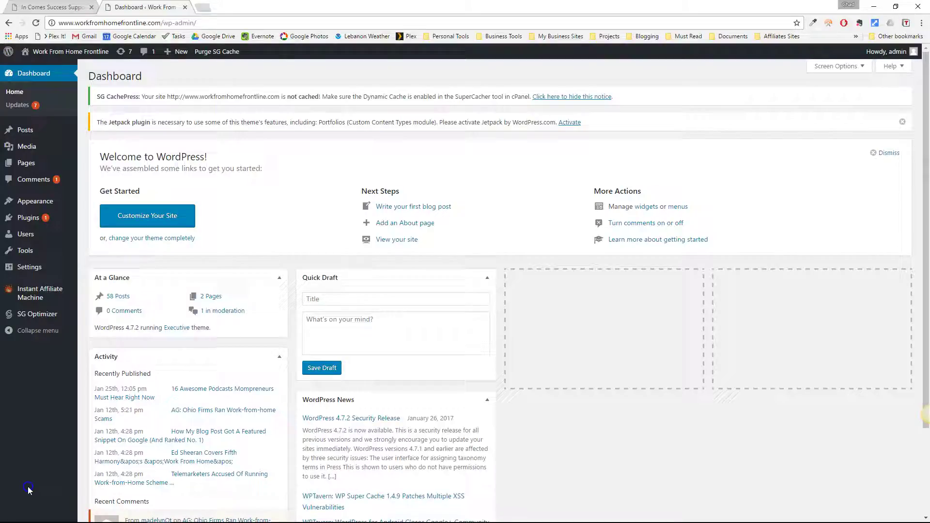
- Go to the Squeeze Vault page under Instant Affiliate Machine in the admin sidebar
mouse_move(31, 297)
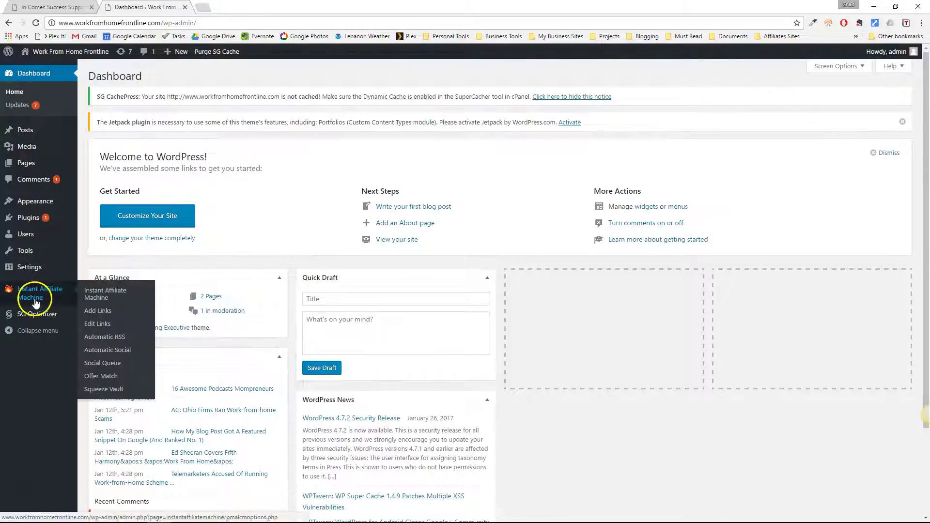
left_click(111, 392)
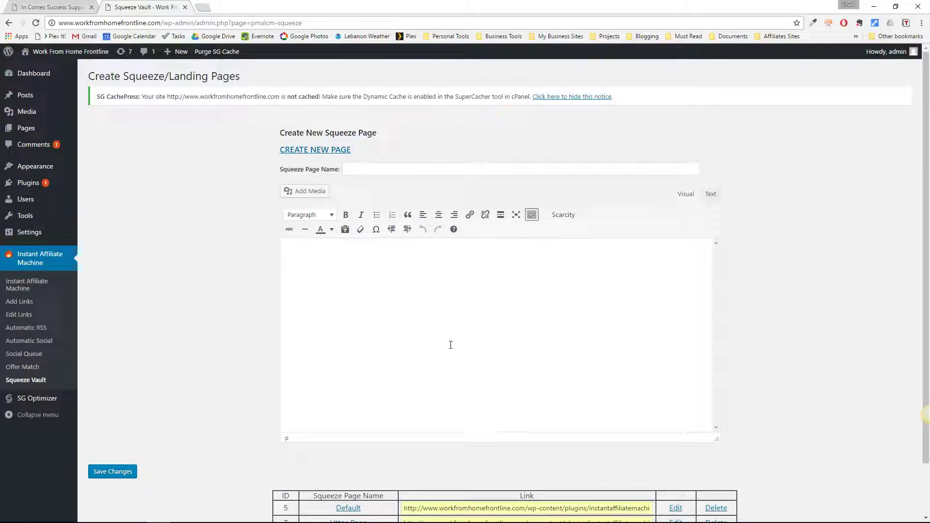
- Enter 'Example Image Offer' as the Squeeze Page Name, then place the cursor in the page body
left_click(354, 171)
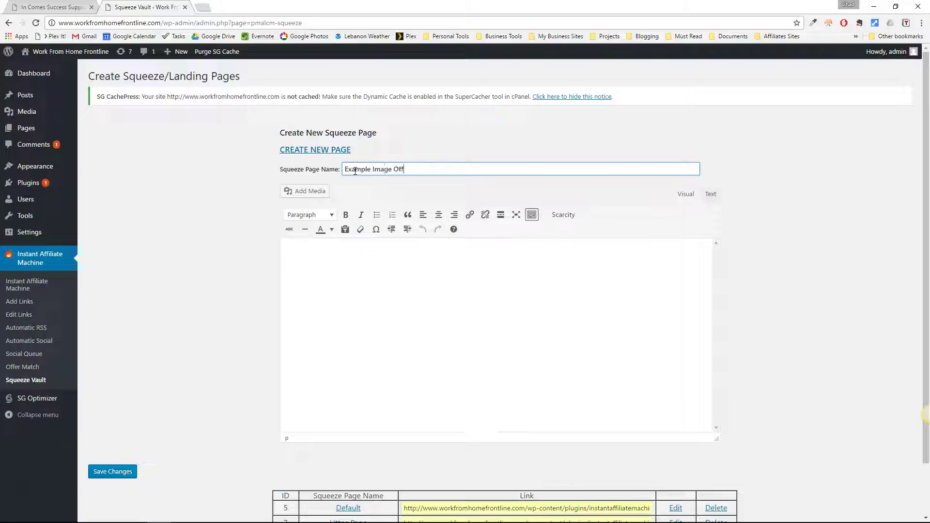
left_click(405, 328)
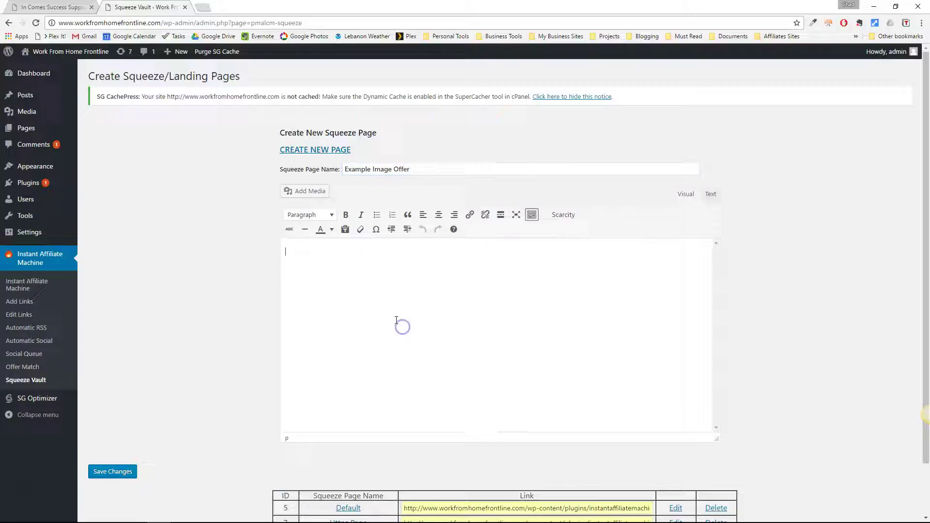
- Choose the FinalBanner image from the Media Library
left_click(299, 193)
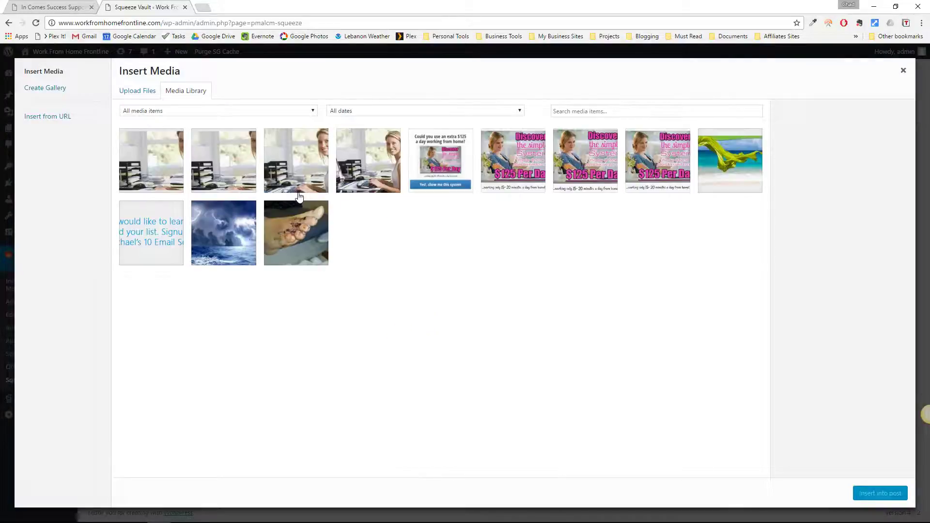
left_click(129, 92)
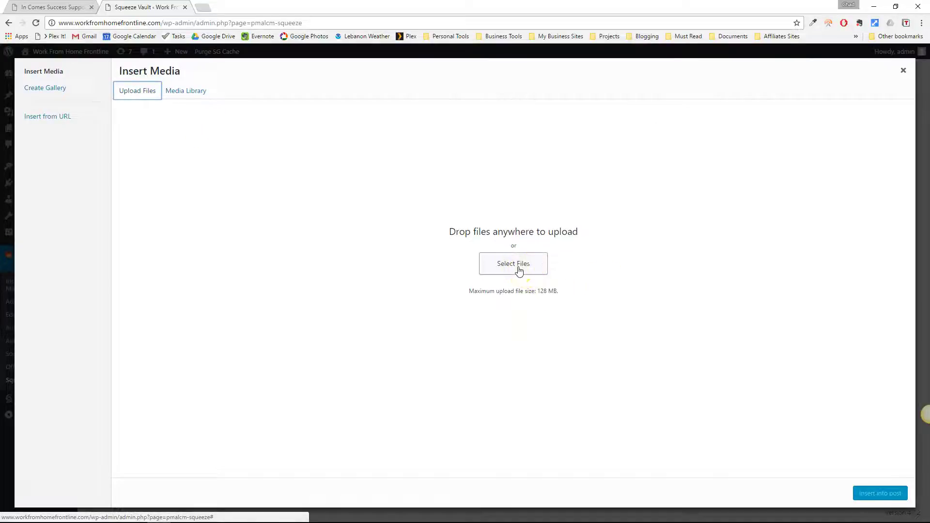
left_click(190, 95)
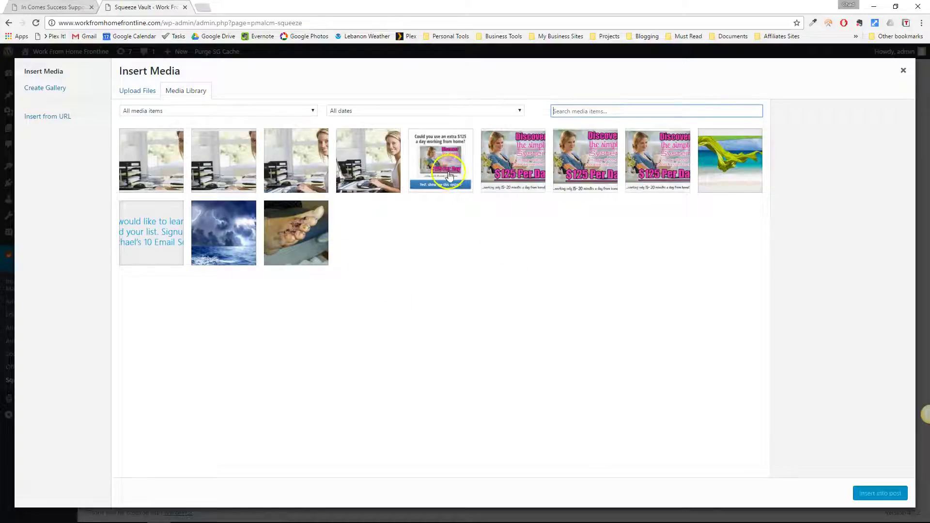
left_click(448, 174)
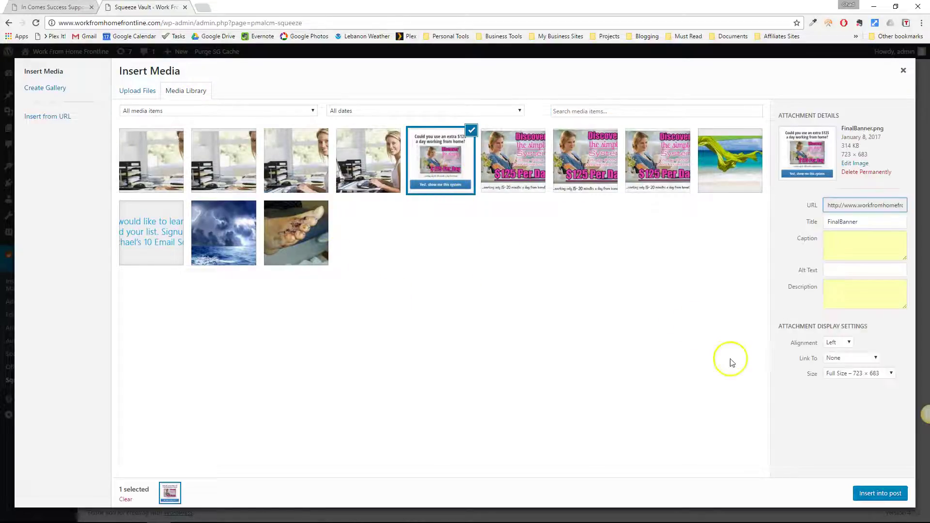
- Center the banner, link it to a custom URL, and insert it into the page
left_click(852, 343)
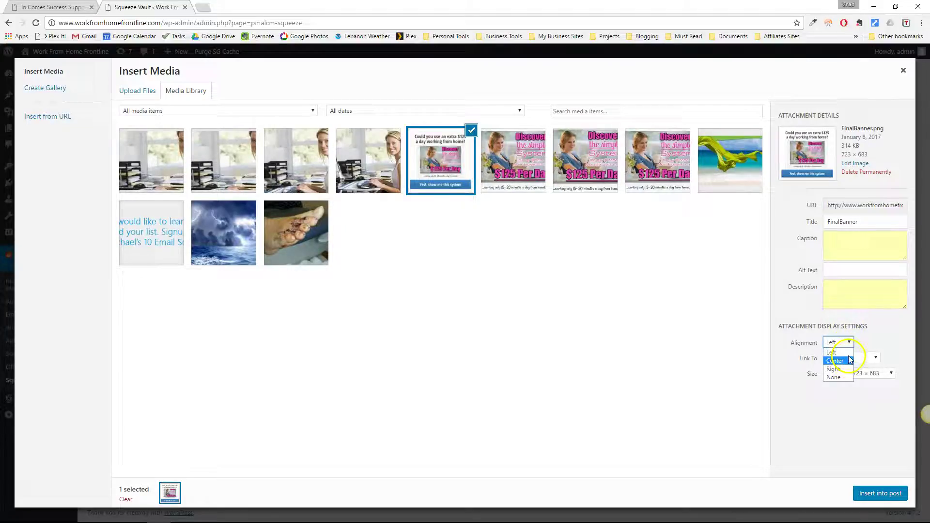
left_click(847, 362)
left_click(858, 358)
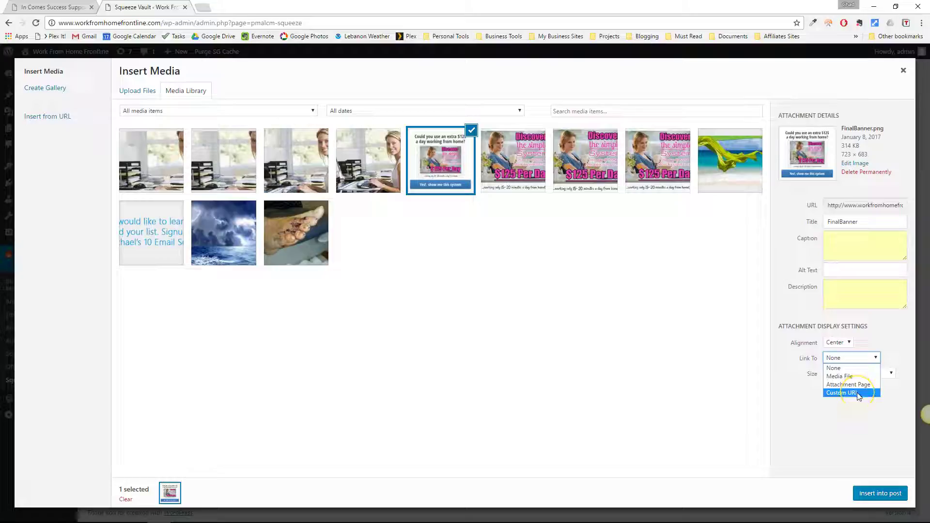
left_click(858, 394)
left_click(851, 371)
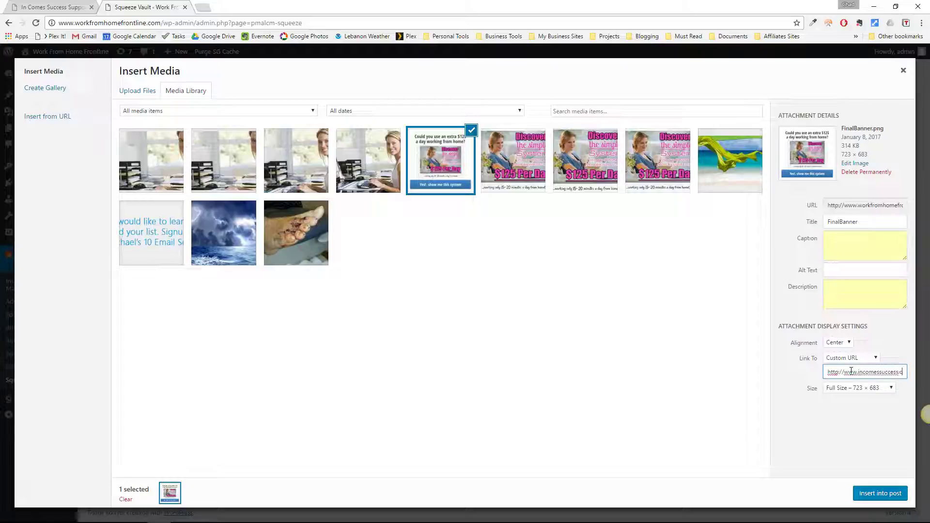
left_click_drag(851, 370, 797, 374)
left_click(872, 493)
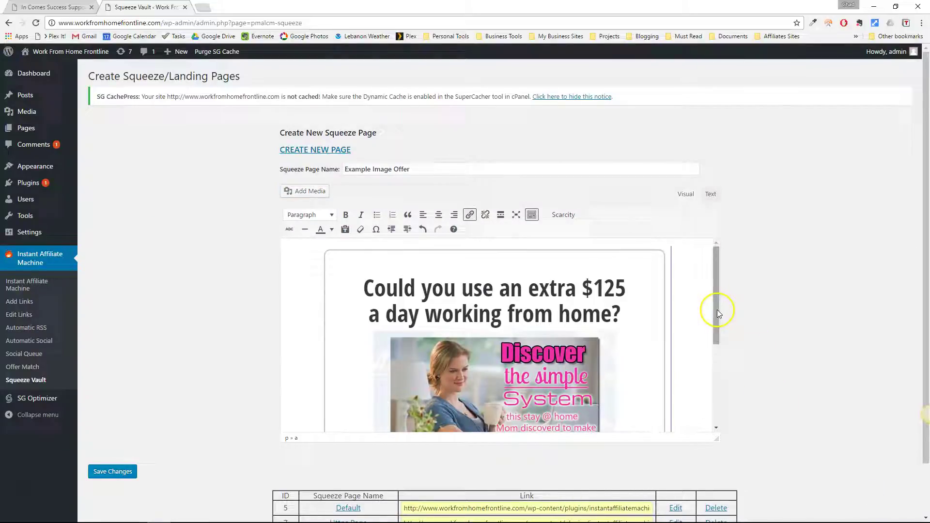
- Select the inserted FinalBanner image in the squeeze page editor
left_click_drag(716, 310, 717, 332)
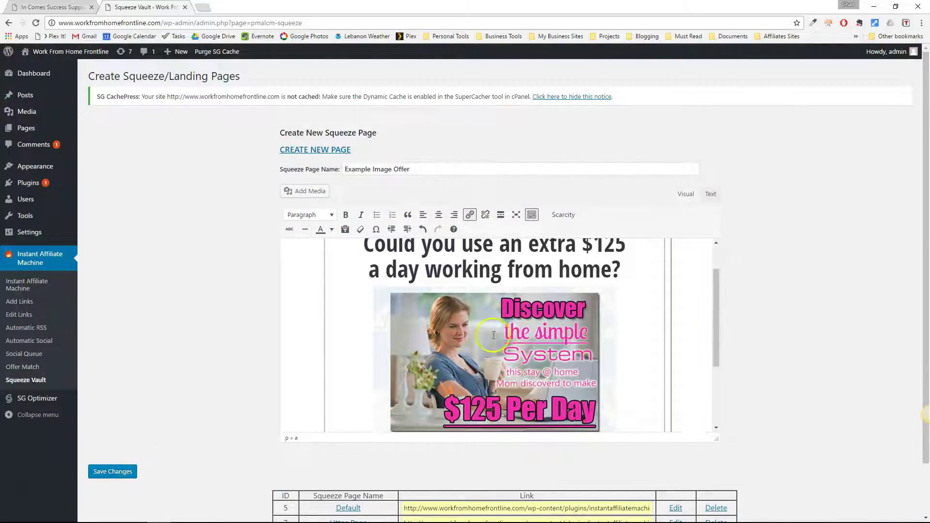
left_click(463, 342)
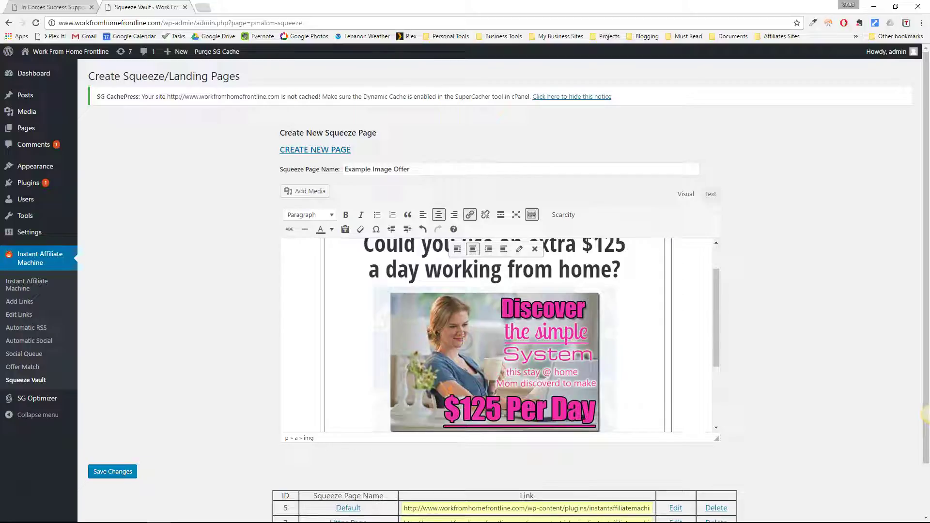
left_click(466, 350)
left_click(642, 348)
left_click(553, 345)
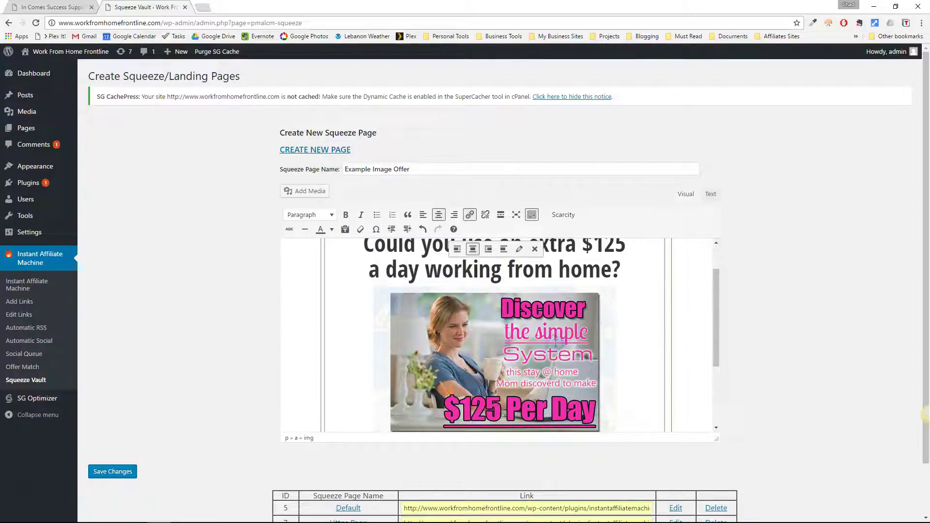
- Enable 'Open link in a new tab' in the banner's Advanced Options and update the image
left_click(519, 250)
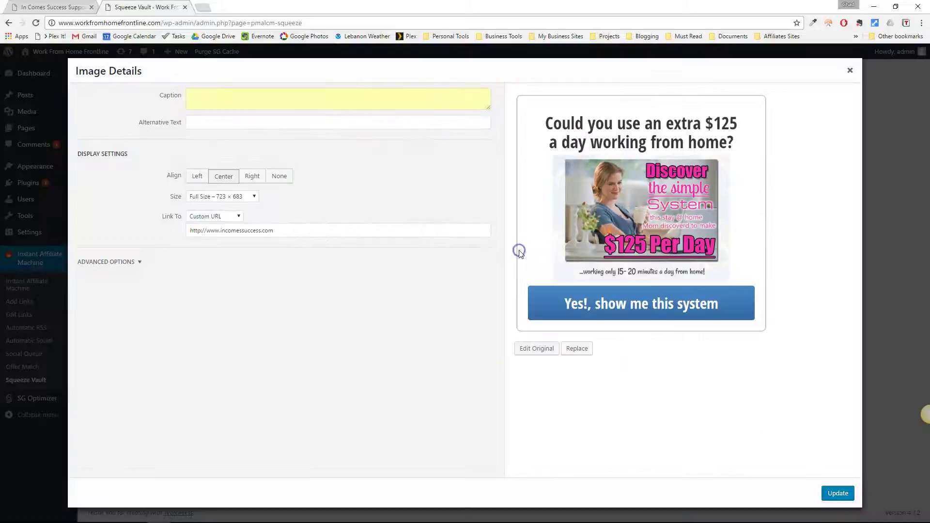
left_click(138, 262)
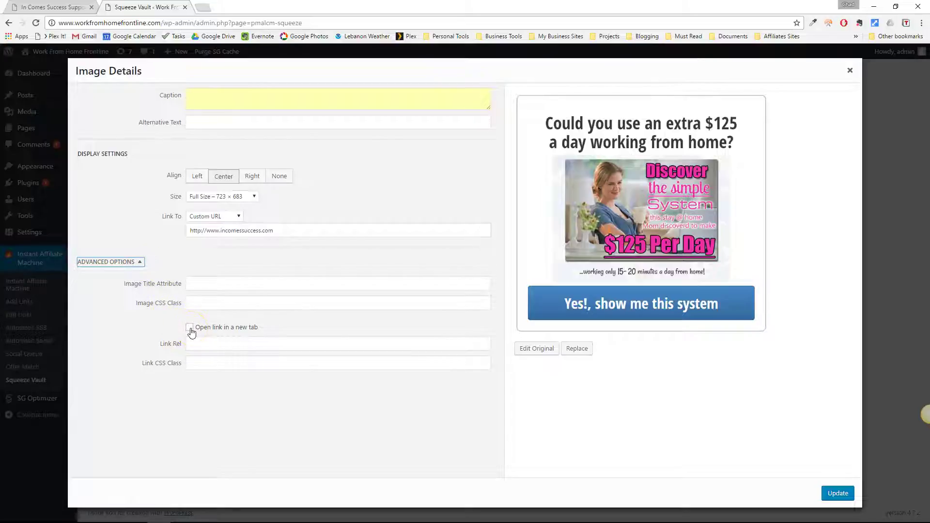
left_click(839, 496)
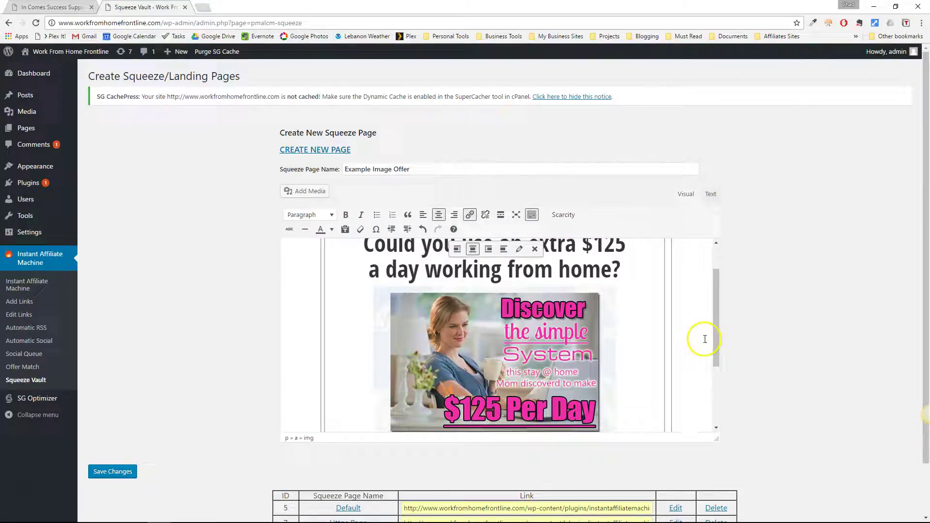
- Save the Example Image Offer squeeze page
left_click_drag(718, 333, 721, 407)
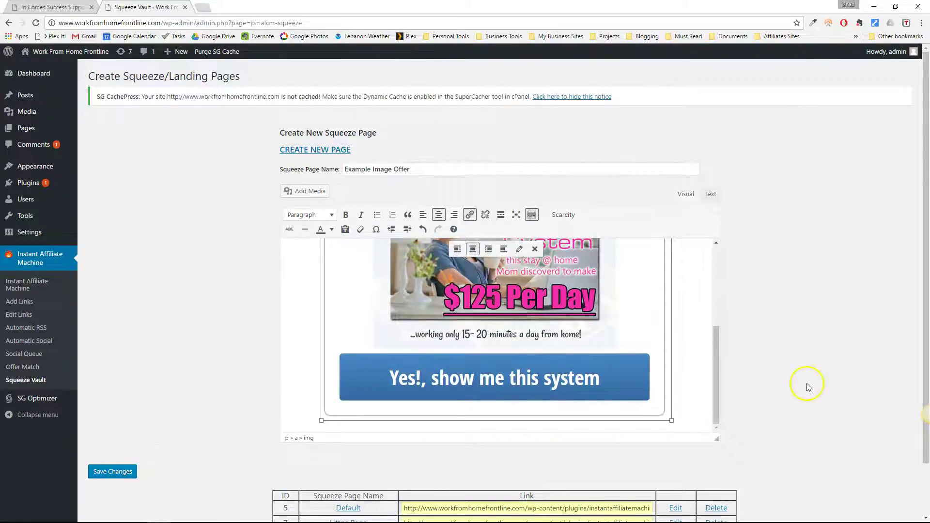
scroll(806, 384, "down", 1)
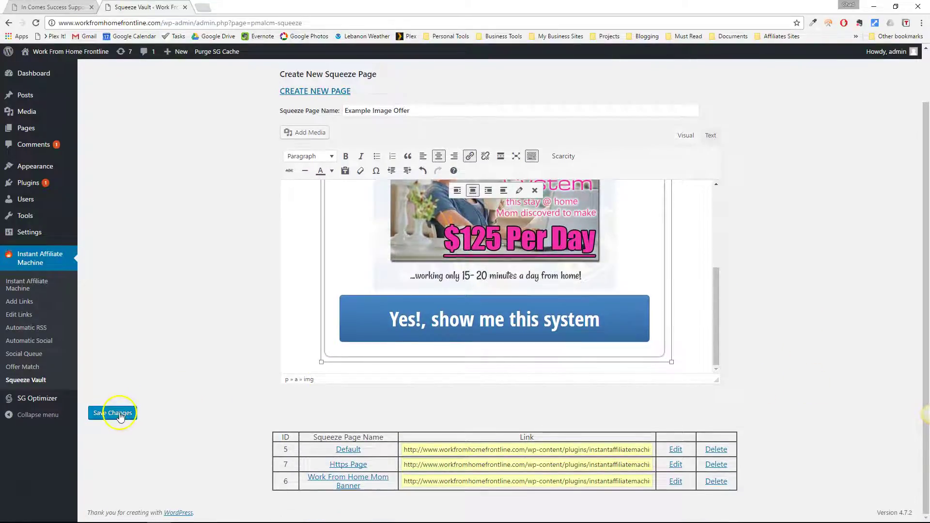
left_click(120, 414)
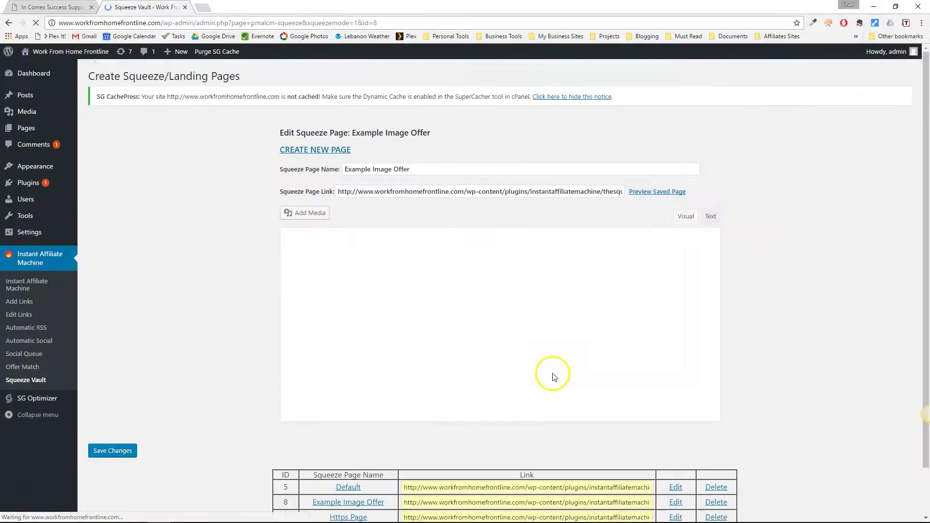
- Copy the Example Image Offer page link from row 8 of the saved pages table
scroll(665, 345, "down", 3)
scroll(783, 351, "down", 2)
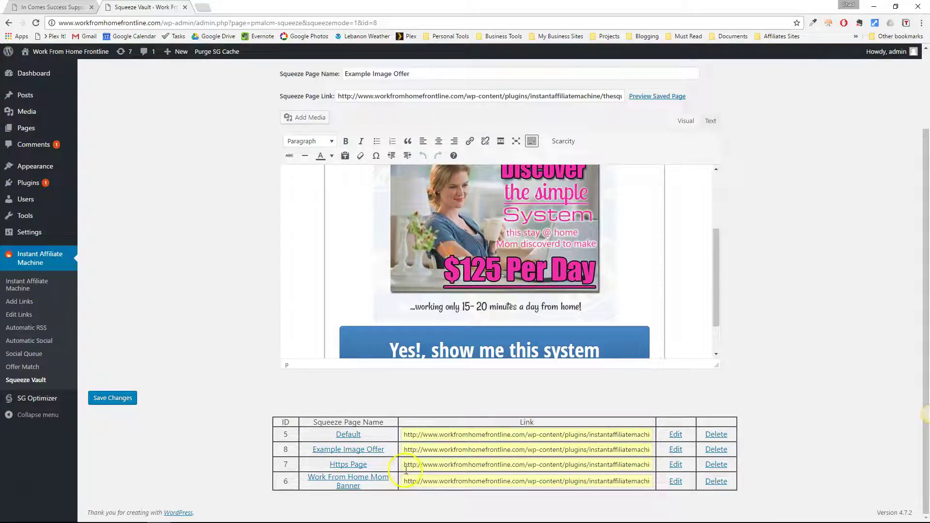
left_click(426, 450)
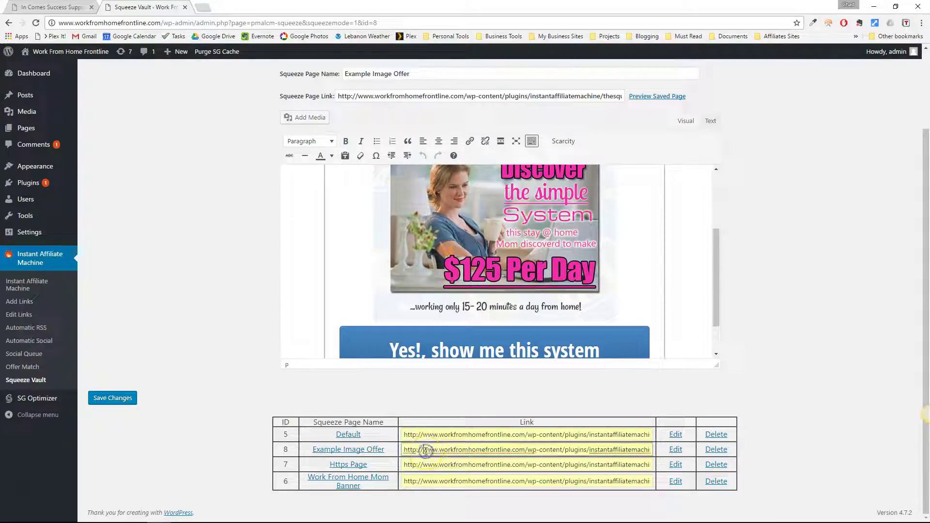
left_click(422, 450)
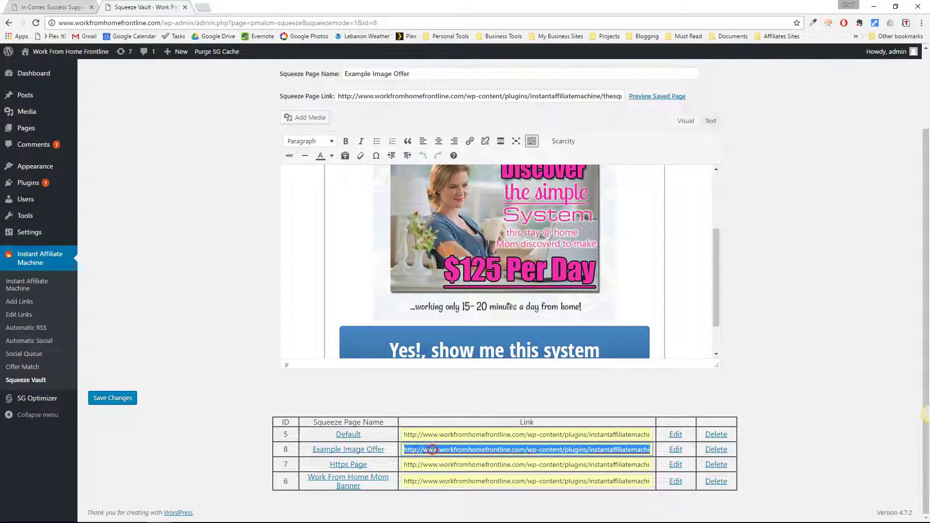
right_click(432, 450)
left_click(460, 310)
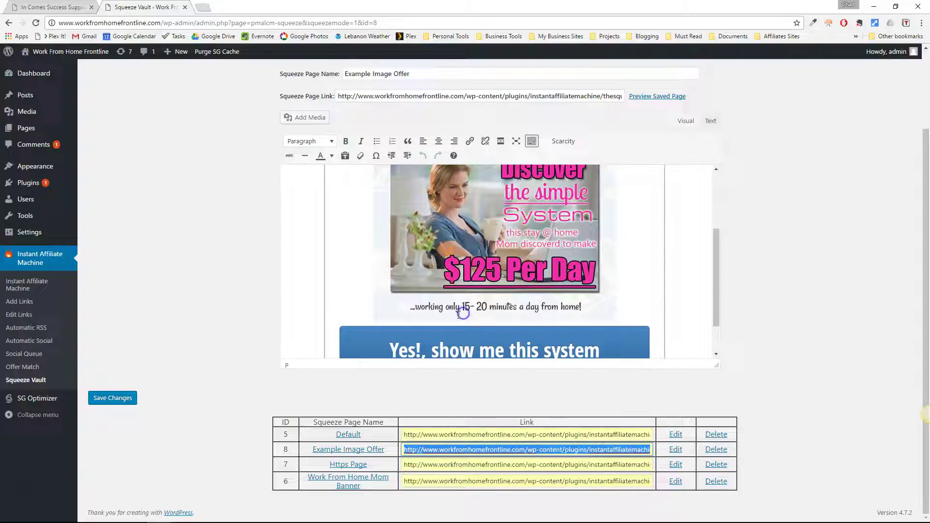
- Replace the '16 Awesome Podcasts Mompreneurs' entry's Offer Link with the copied squeeze page URL and update it
left_click(19, 314)
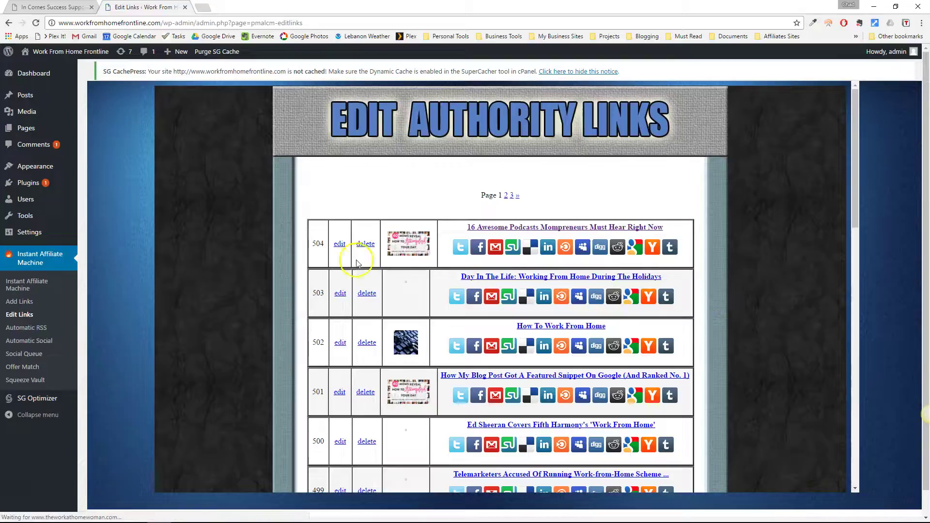
left_click(340, 243)
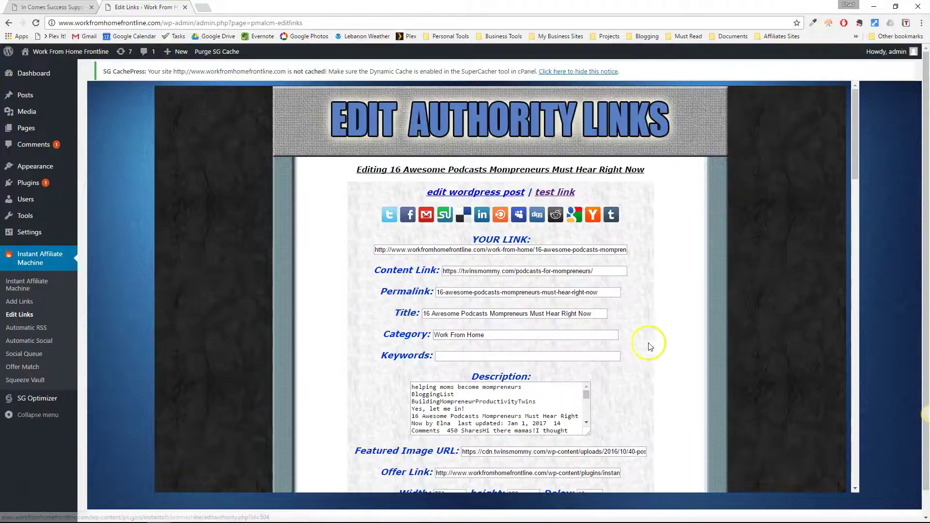
scroll(650, 347, "down", 2)
left_click(471, 388)
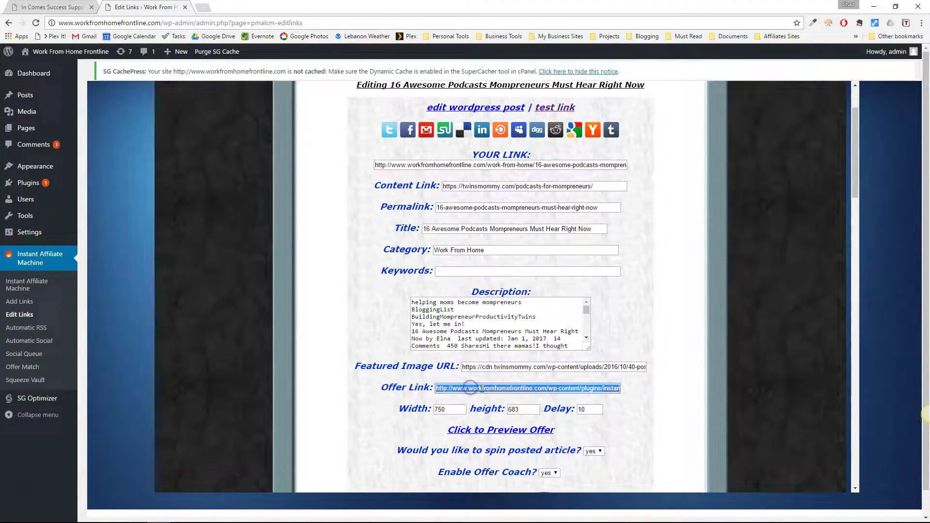
scroll(668, 395, "down", 3)
left_click(548, 361)
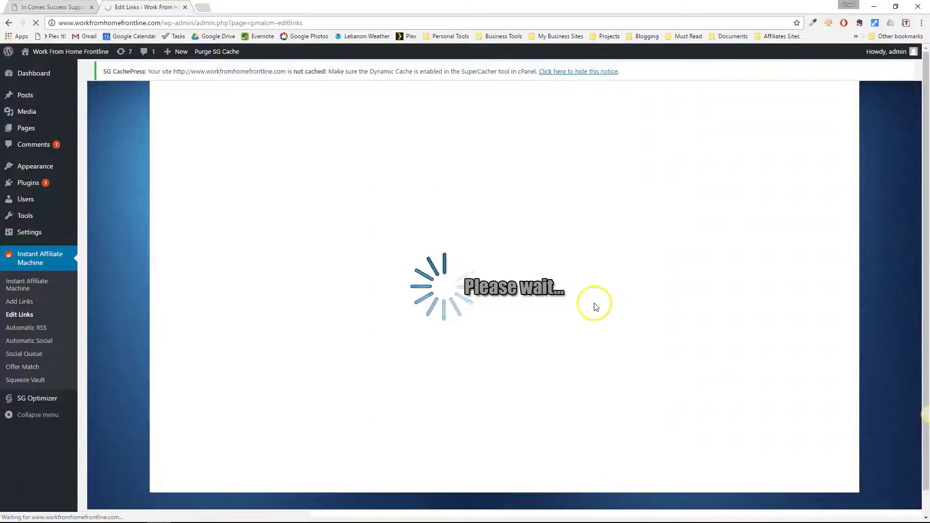
scroll(581, 281, "up", 2)
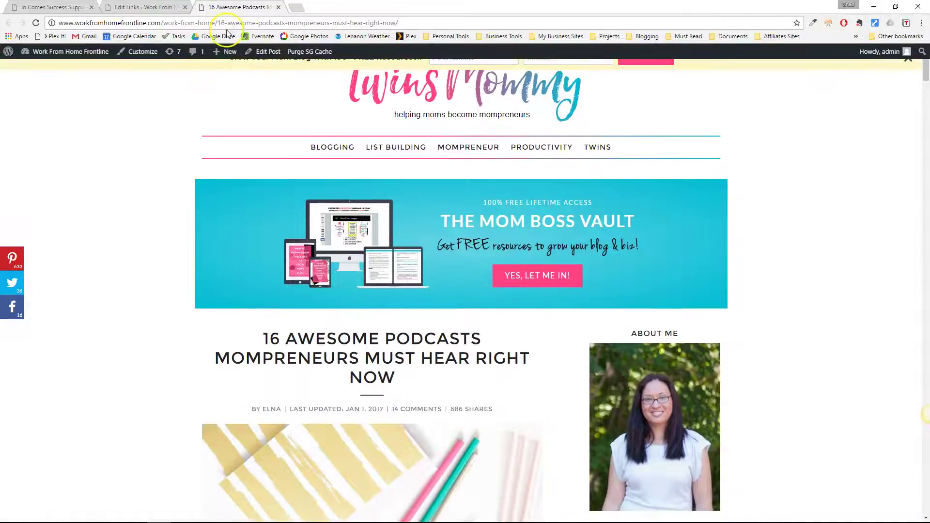
- Scroll down the live podcasts article until the $125-a-day offer popup appears
left_click(159, 7)
scroll(634, 305, "down", 4)
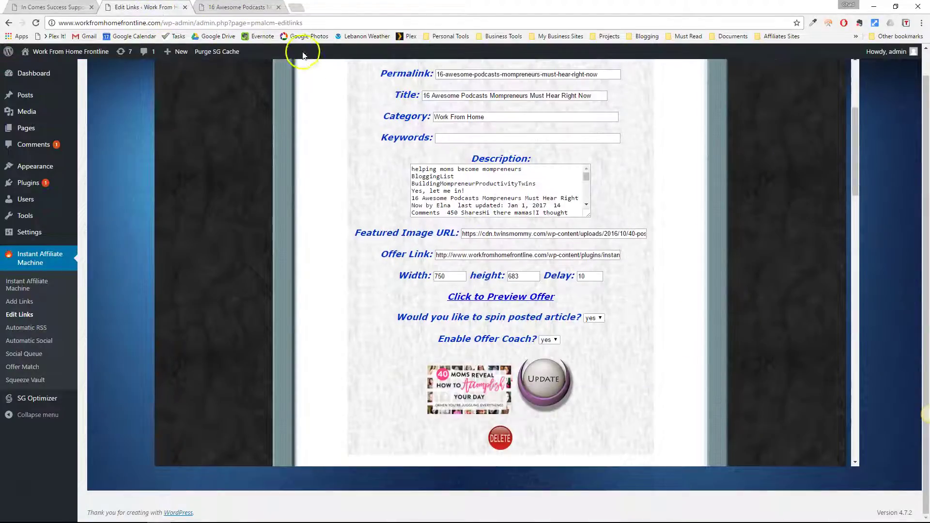
left_click(231, 8)
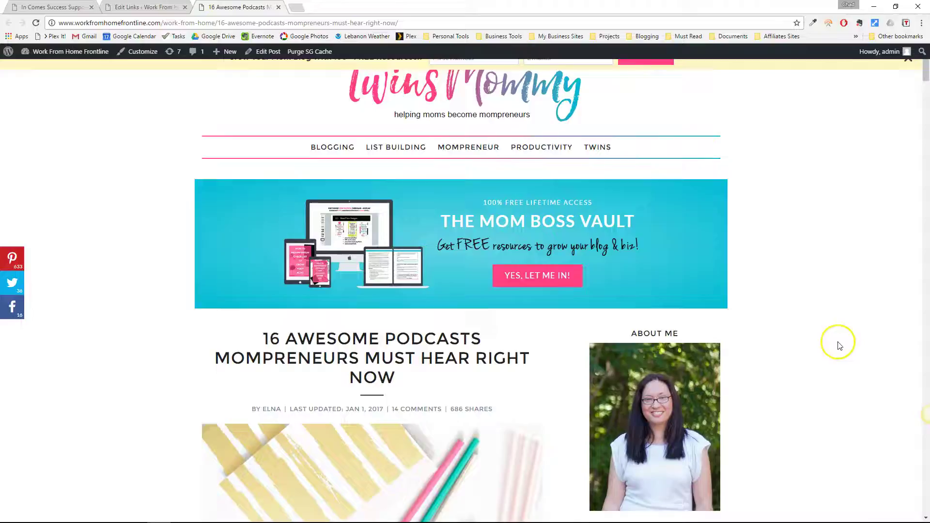
scroll(839, 344, "down", 3)
scroll(840, 346, "down", 6)
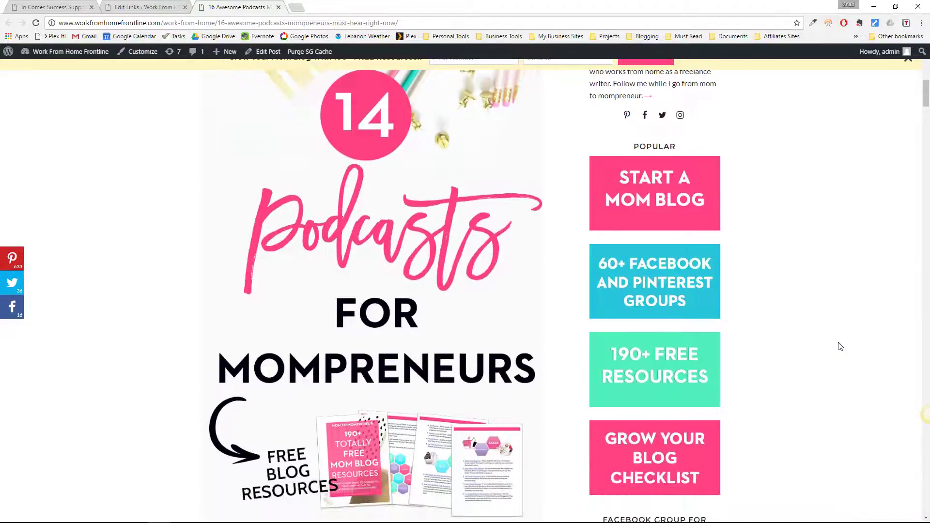
scroll(840, 346, "down", 1)
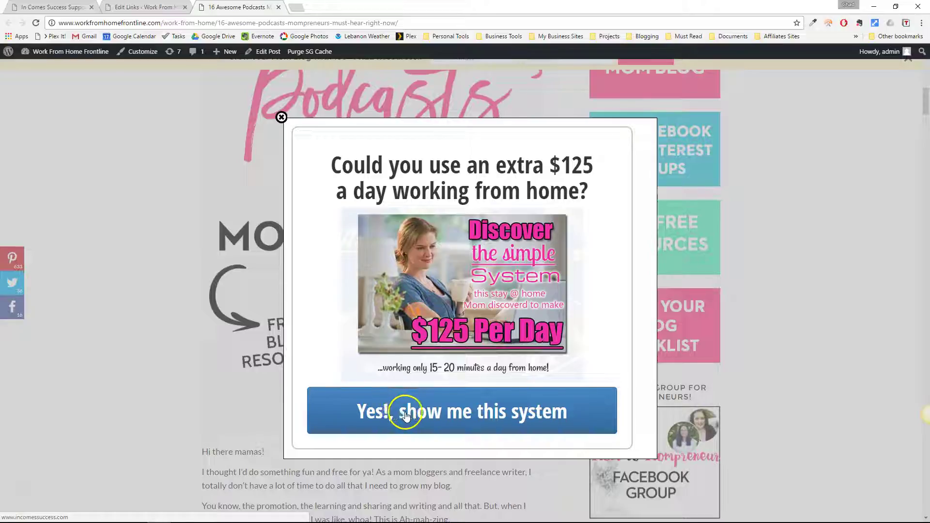
- Reopen Example Image Offer for editing and show its banner's Image Details advanced options
left_click(141, 7)
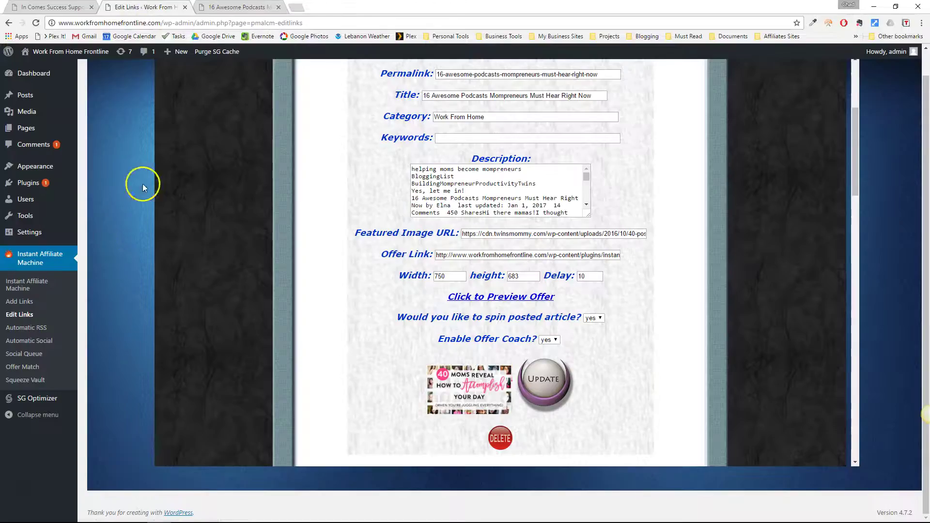
left_click(34, 382)
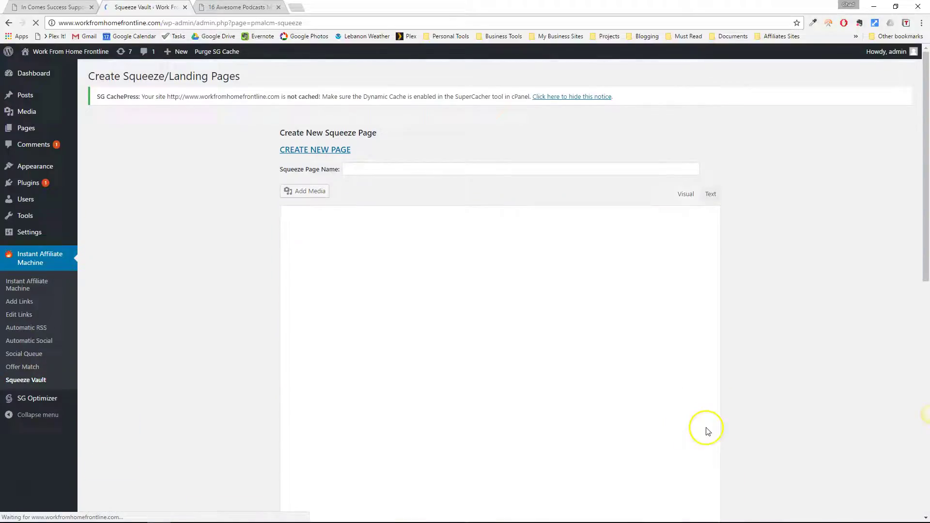
scroll(582, 436, "down", 2)
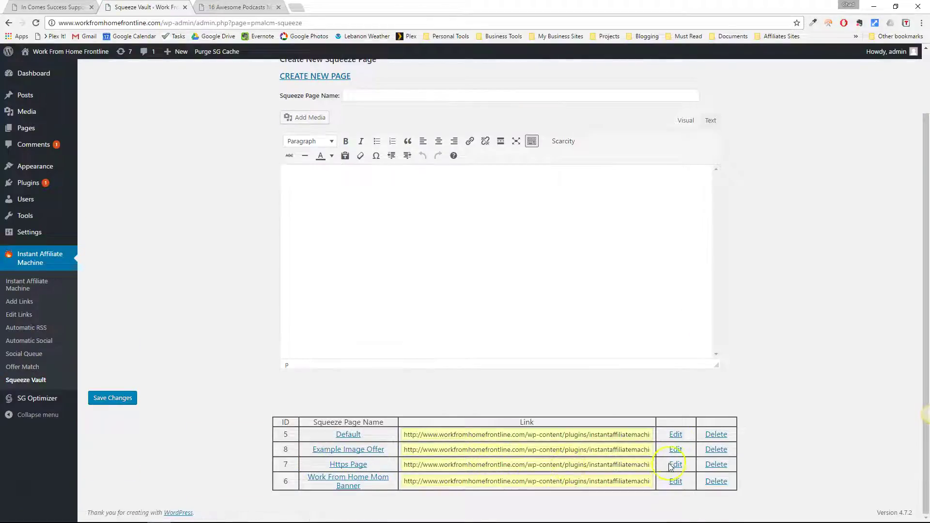
left_click(676, 449)
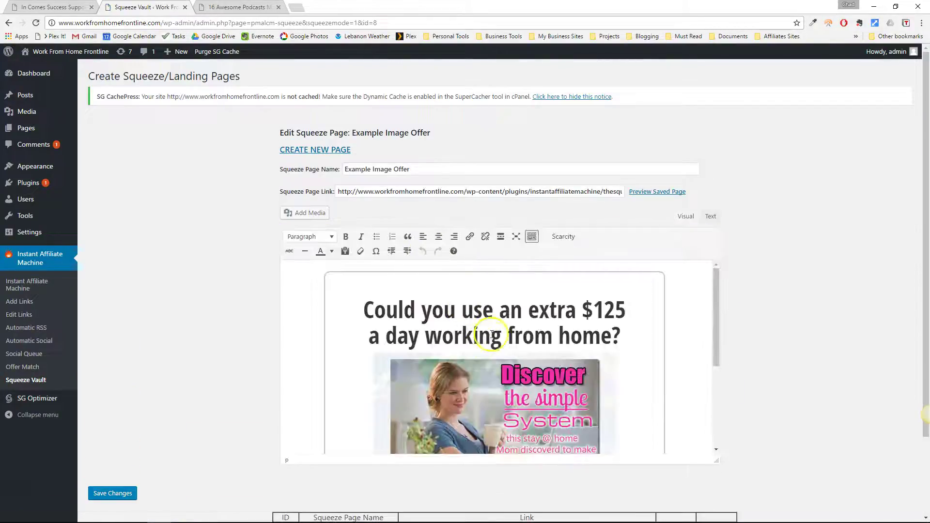
left_click(444, 346)
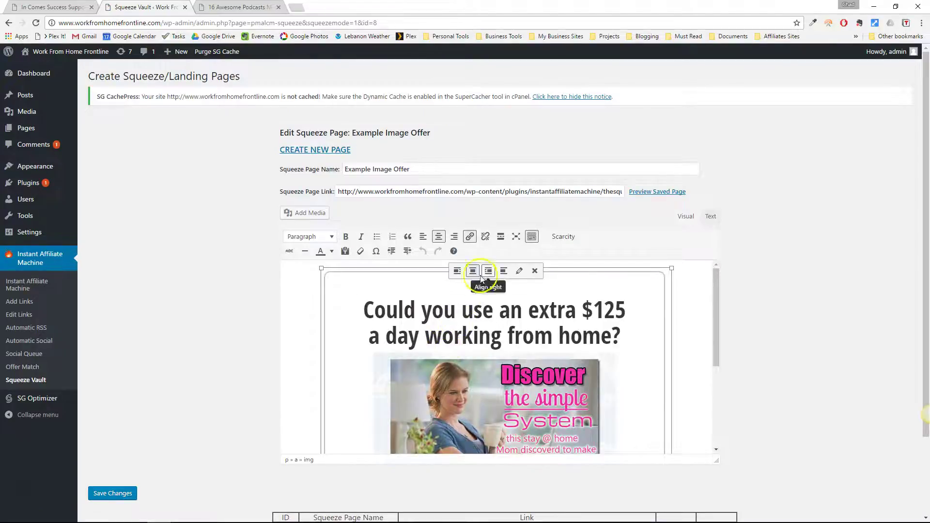
left_click(518, 271)
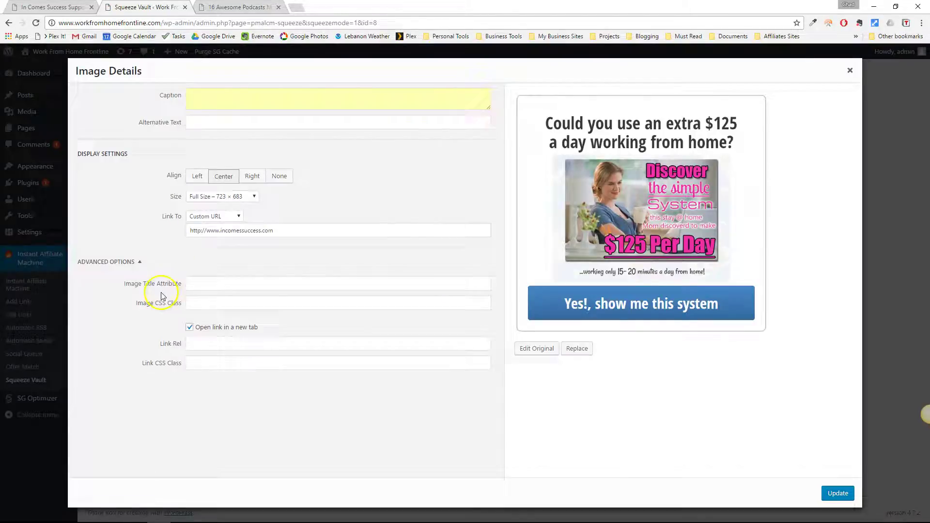
left_click(139, 266)
left_click(139, 265)
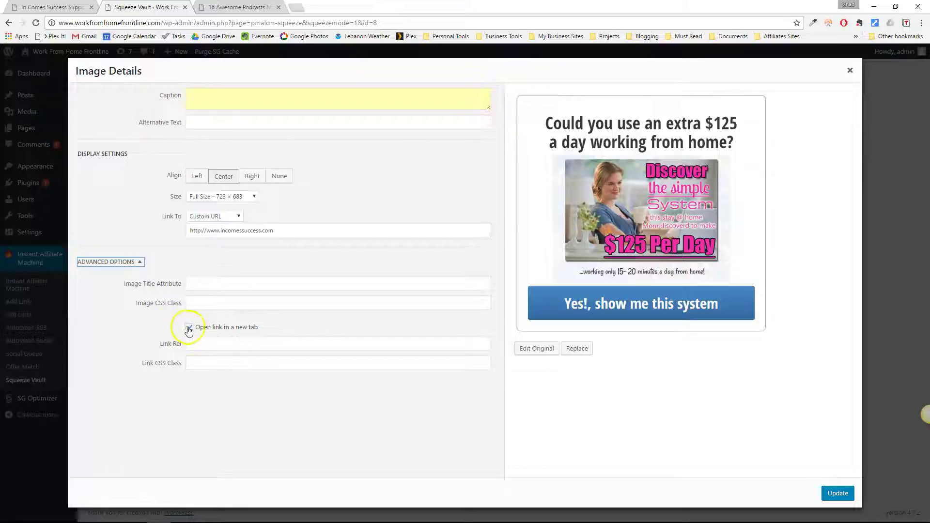
- Confirm the popup banner opens incomessuccess.com in a new tab, then close that tab and the popup
left_click(236, 7)
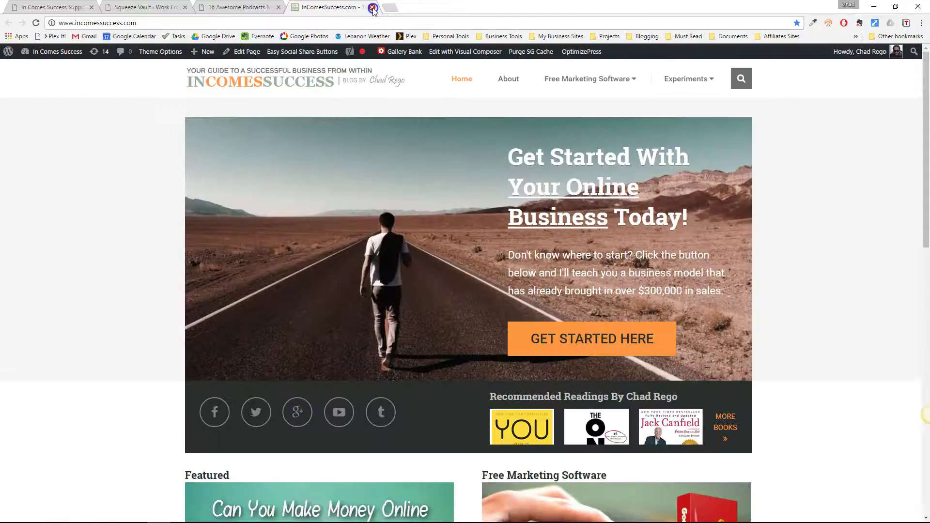
left_click(372, 8)
left_click(282, 117)
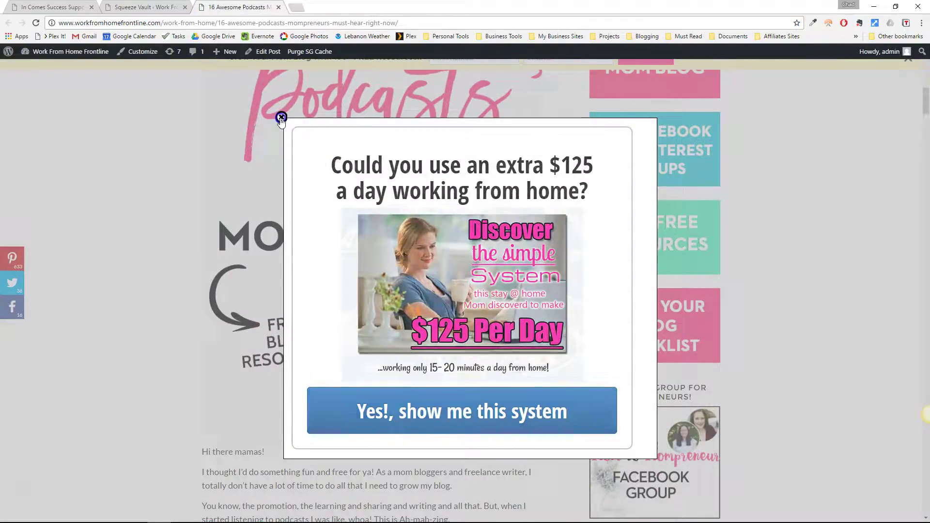
- Untick 'Open link in a new tab' in the banner's Image Details and apply the change
left_click(141, 8)
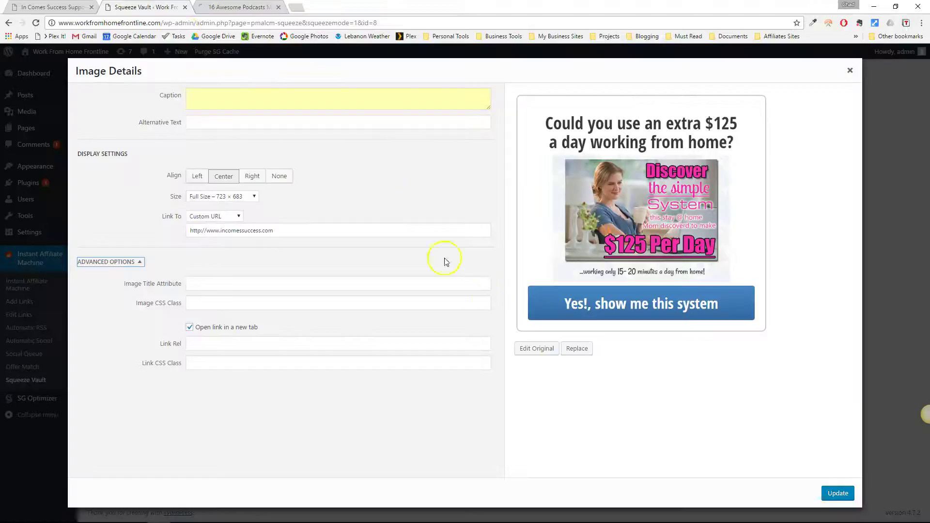
left_click(189, 327)
left_click(829, 495)
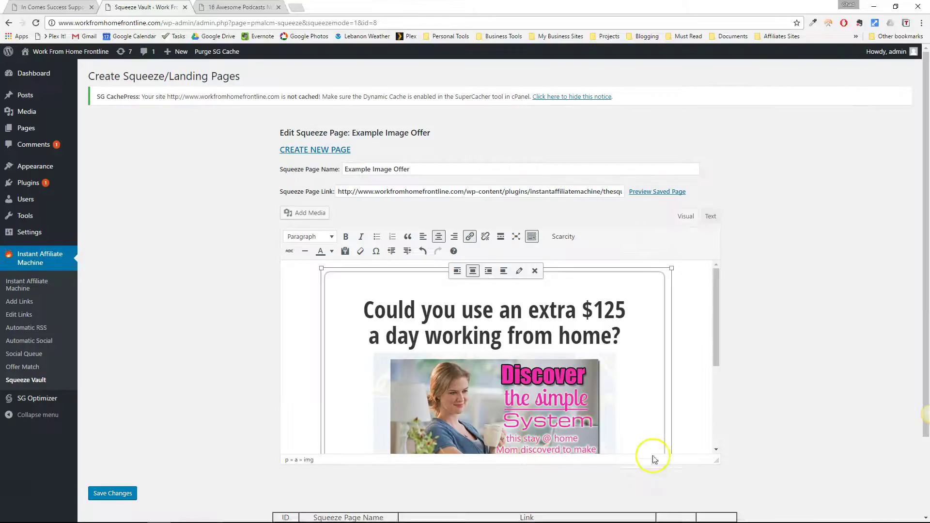
- Save the Example Image Offer squeeze page and reload the podcasts article
left_click(121, 493)
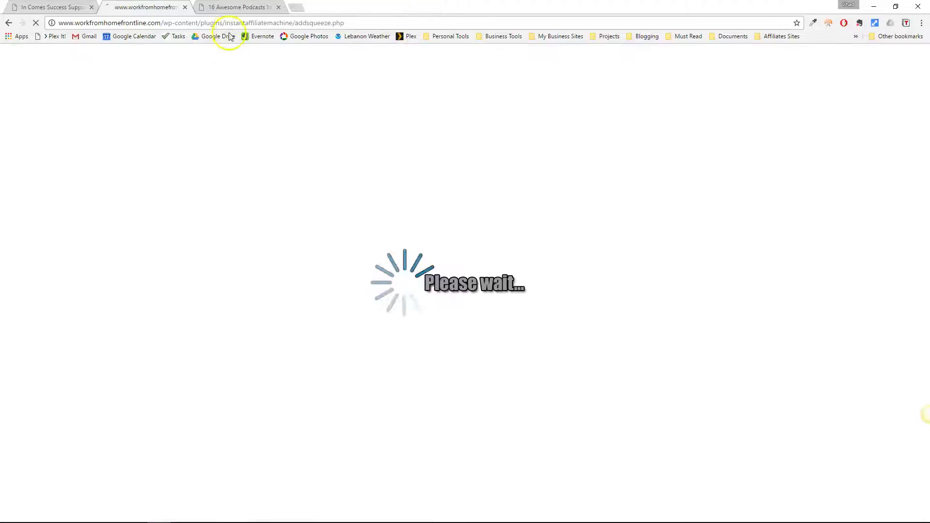
left_click(226, 7)
left_click(35, 23)
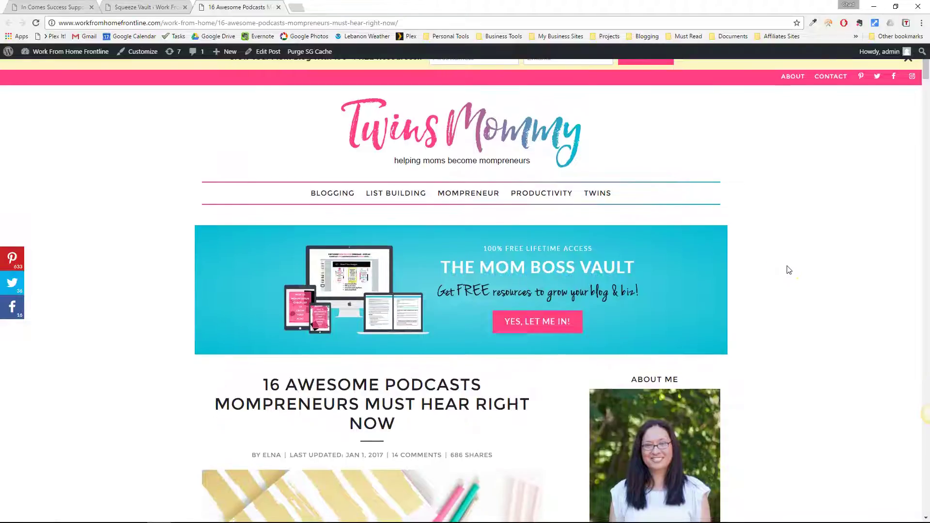
- Turn 'Open link in a new tab' back on for the Example Image Offer banner image
scroll(788, 270, "down", 4)
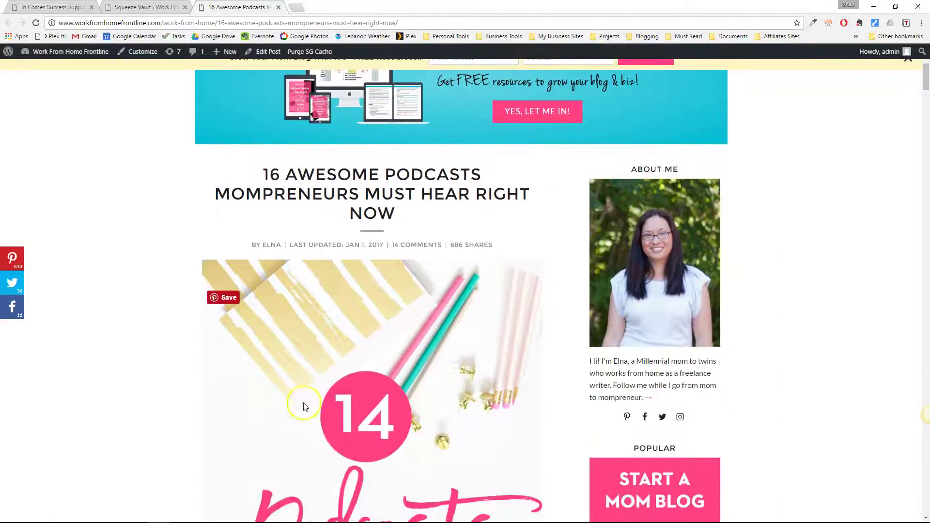
left_click(131, 10)
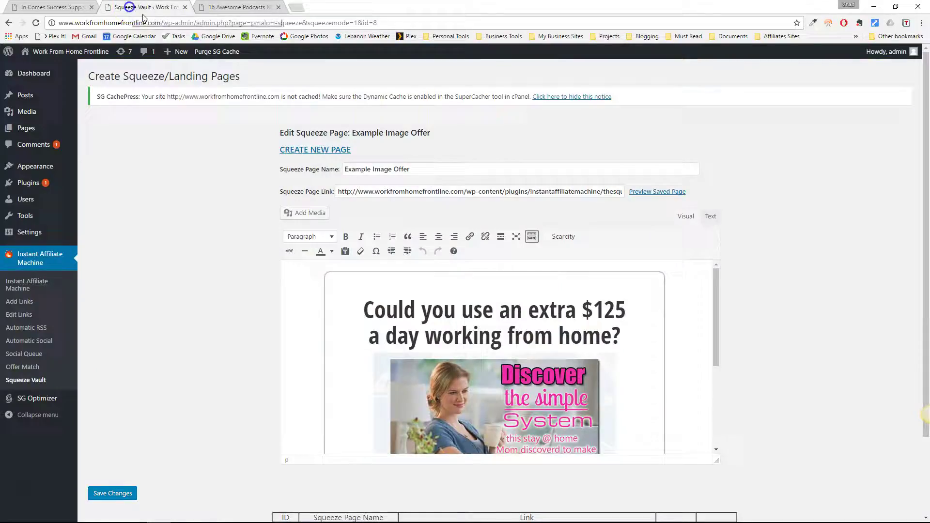
left_click(448, 390)
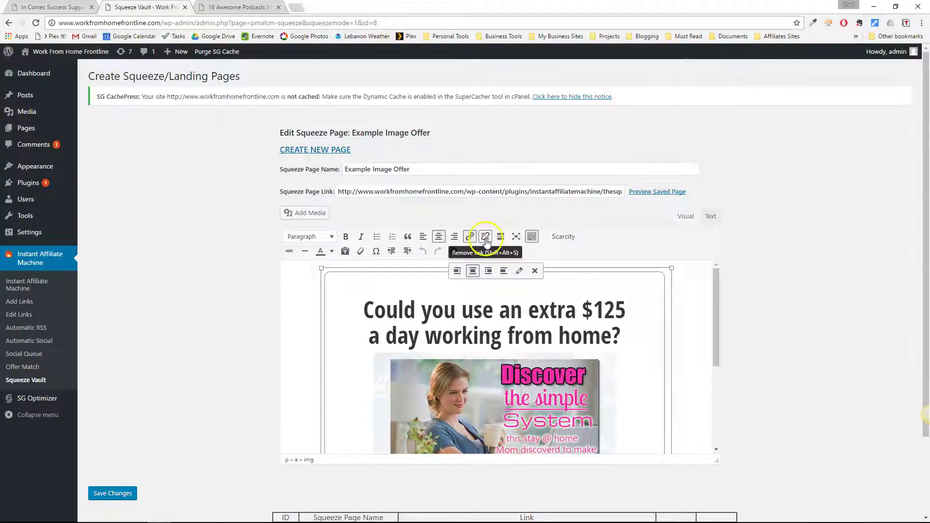
left_click(518, 271)
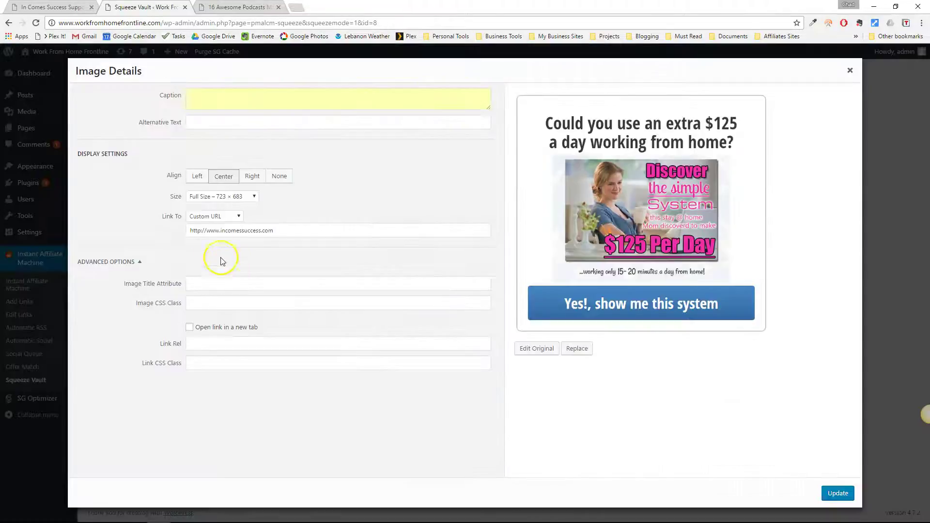
left_click(189, 327)
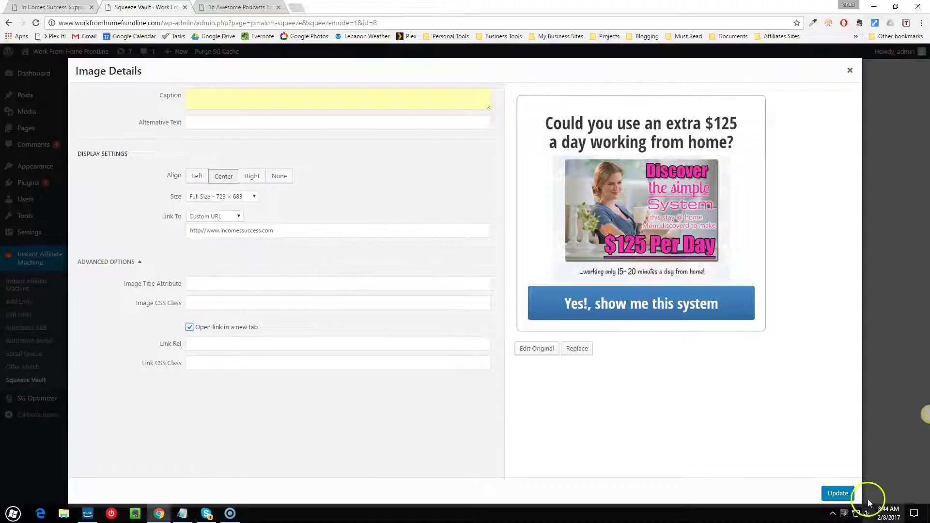
left_click(838, 494)
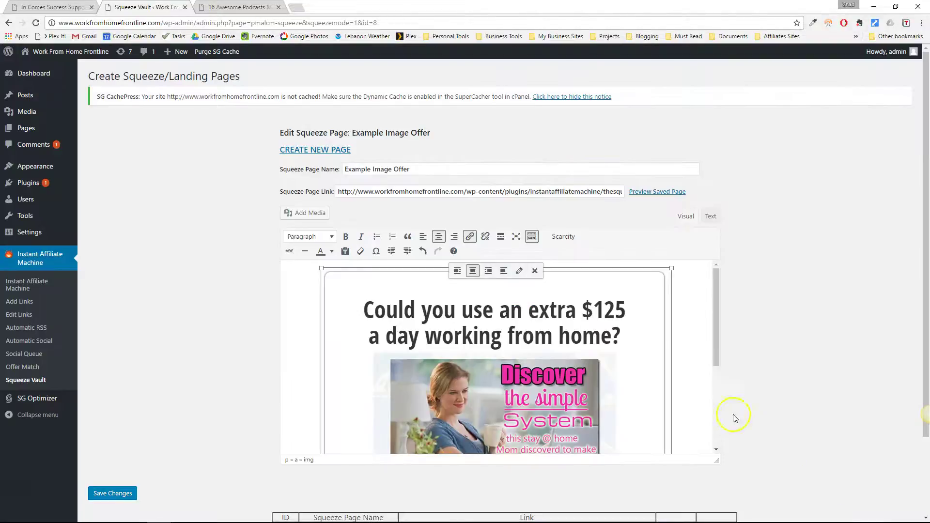
- Test the popup banner's link on the podcasts article, then close the offer popup
left_click(231, 8)
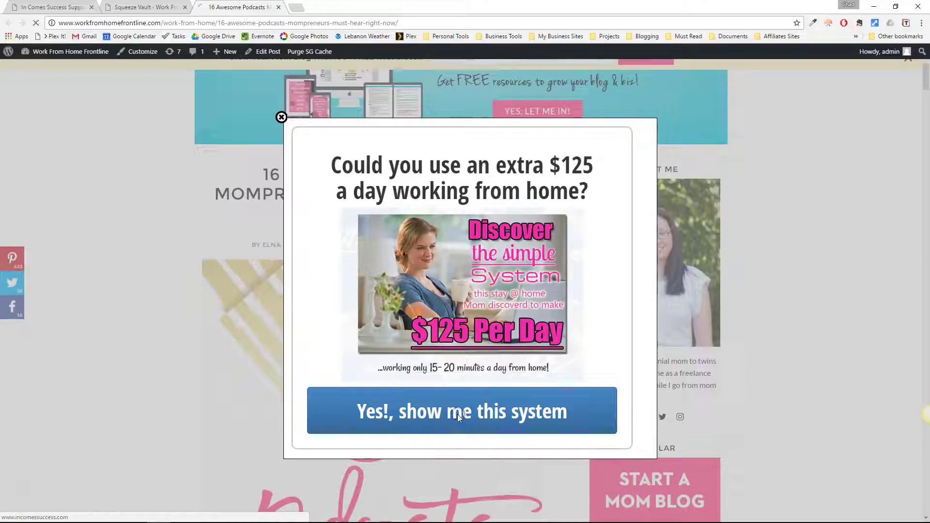
left_click(551, 286)
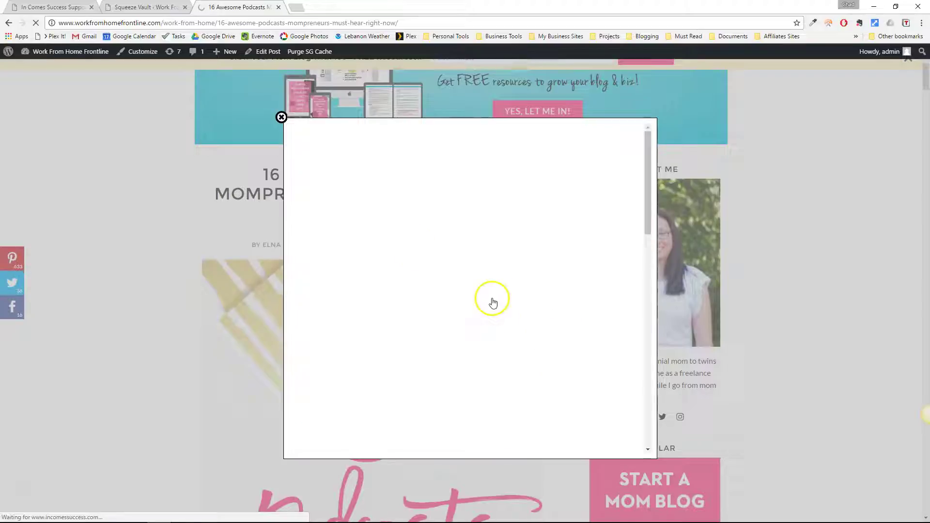
left_click(280, 117)
key("ctrl+shift+Tab")
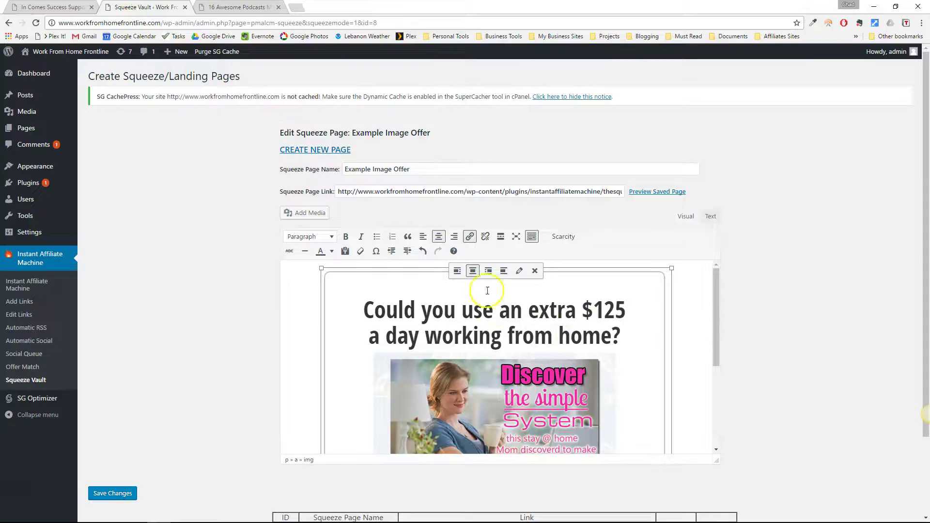
left_click(520, 271)
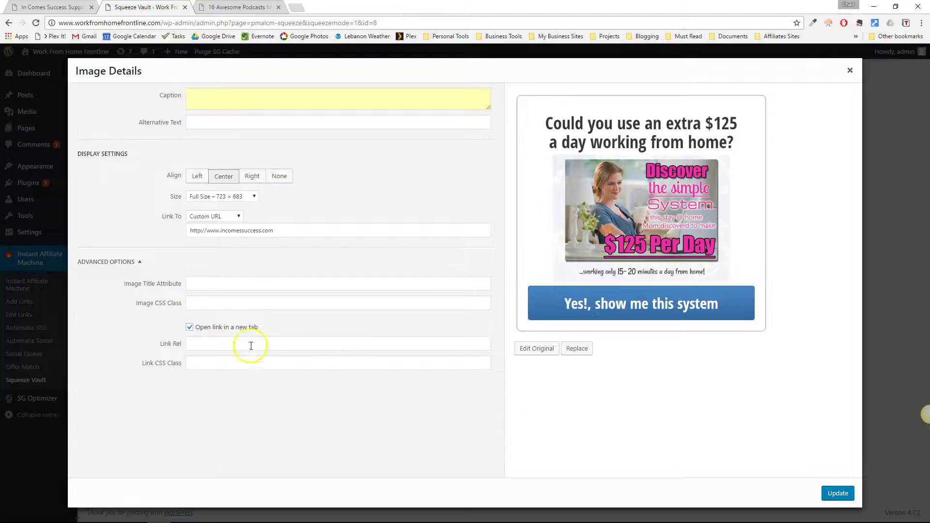
left_click(851, 71)
left_click(245, 9)
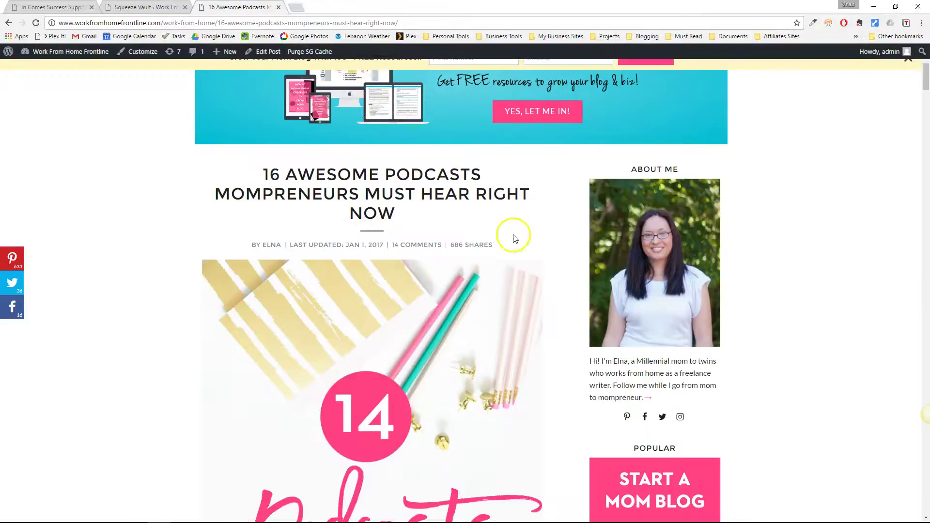
left_click(140, 8)
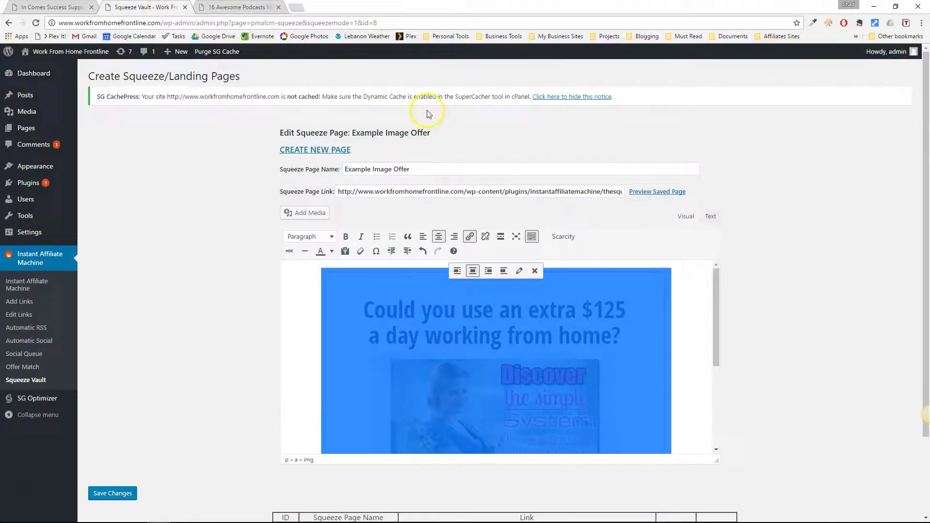